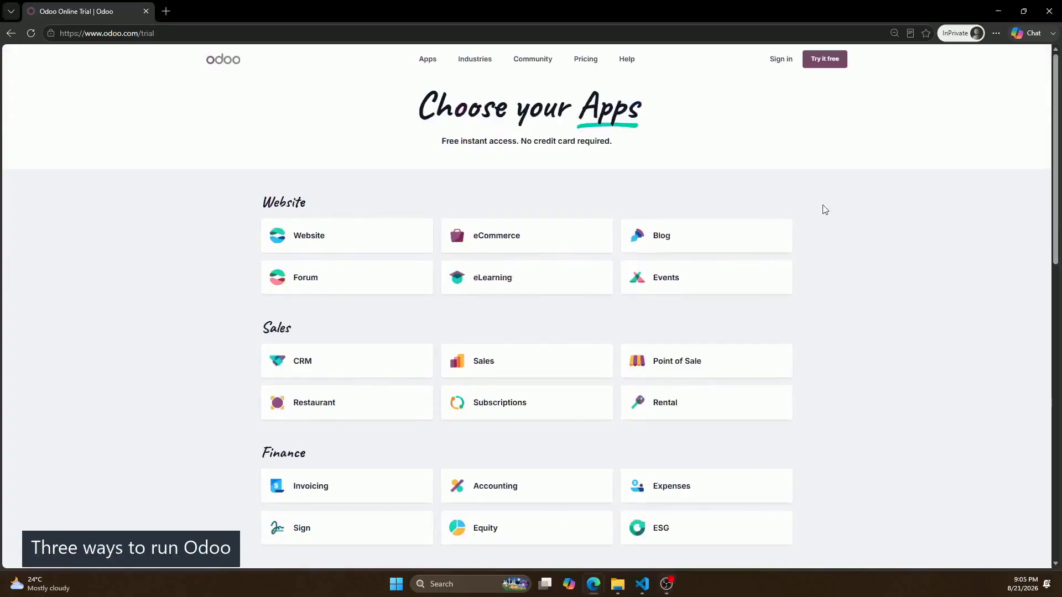
# Scroll down the app list and add Email Marketing to the selected apps.
pyautogui.middleClick(931, 114)
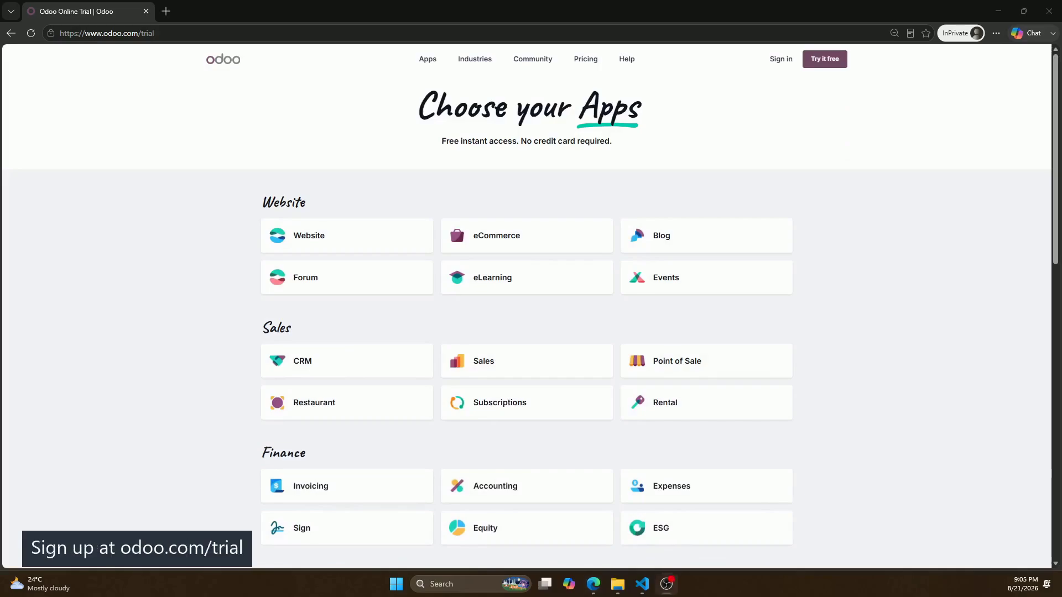
pyautogui.middleClick(1007, 103)
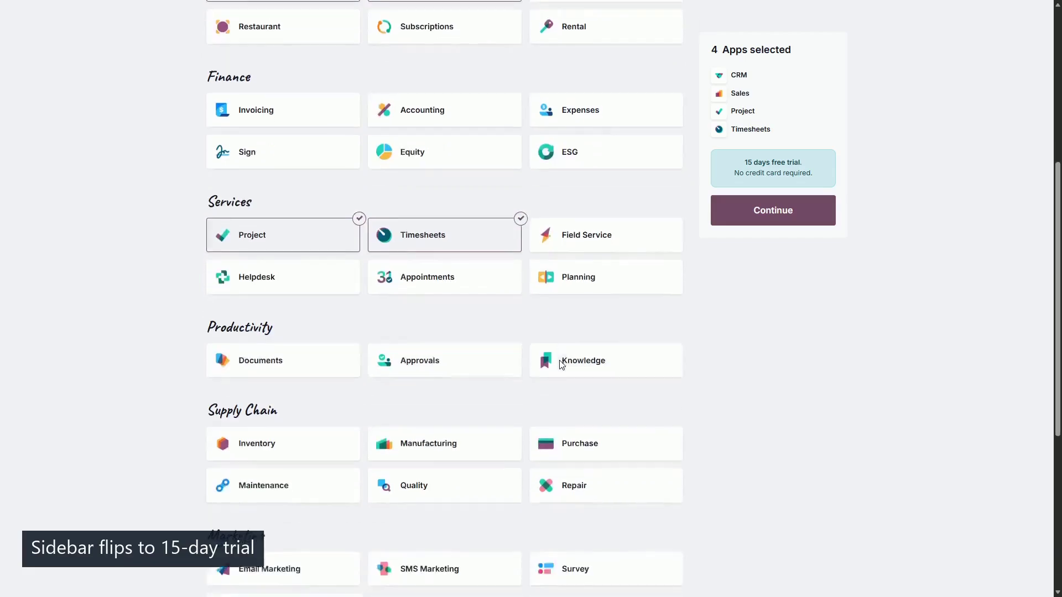
pyautogui.scroll(-2, 571, 370)
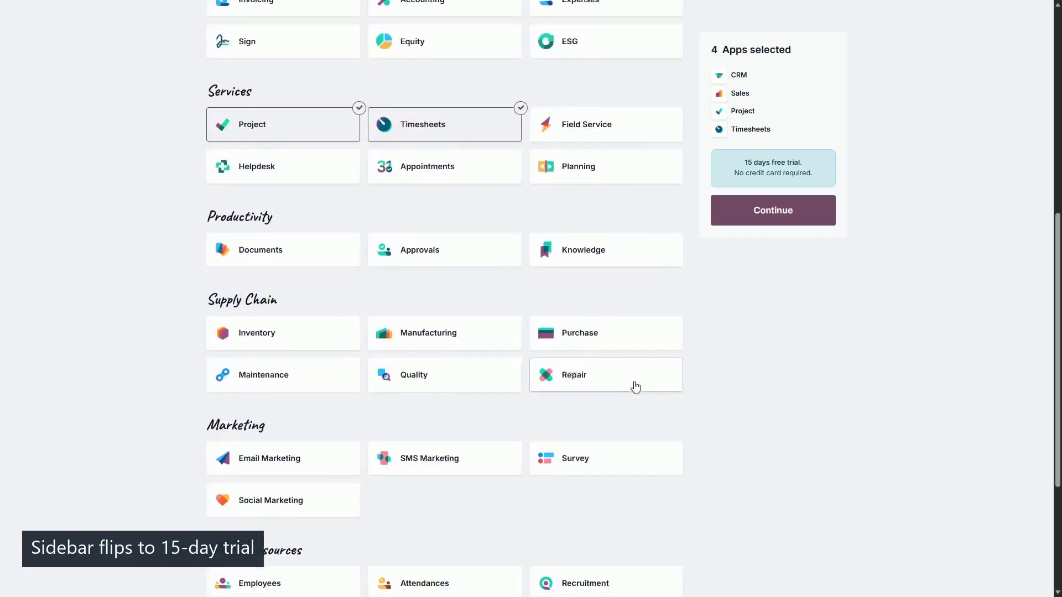
pyautogui.scroll(-1, 635, 384)
pyautogui.scroll(-1, 636, 385)
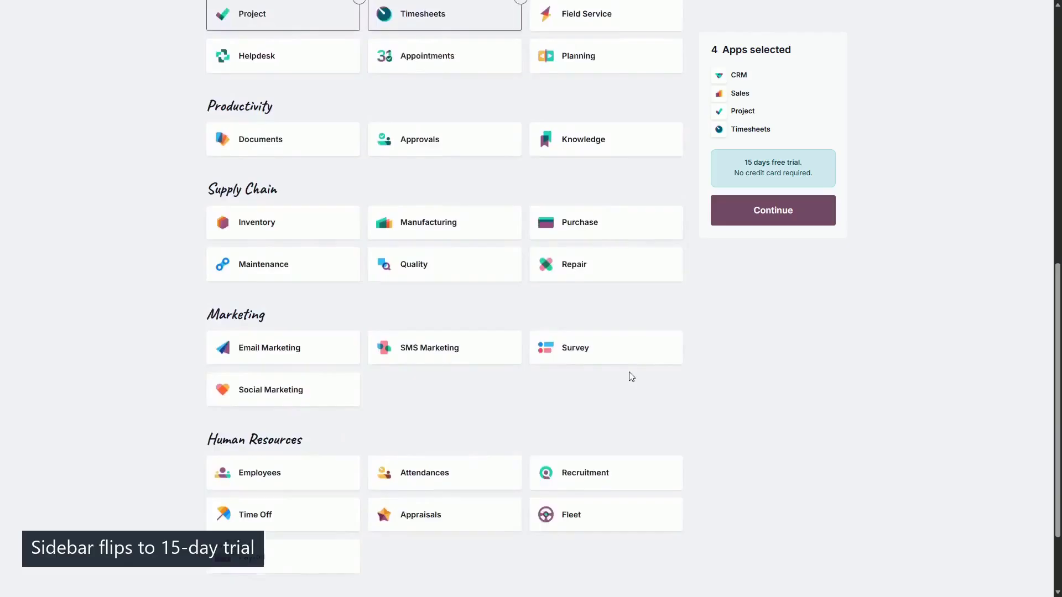
pyautogui.click(335, 335)
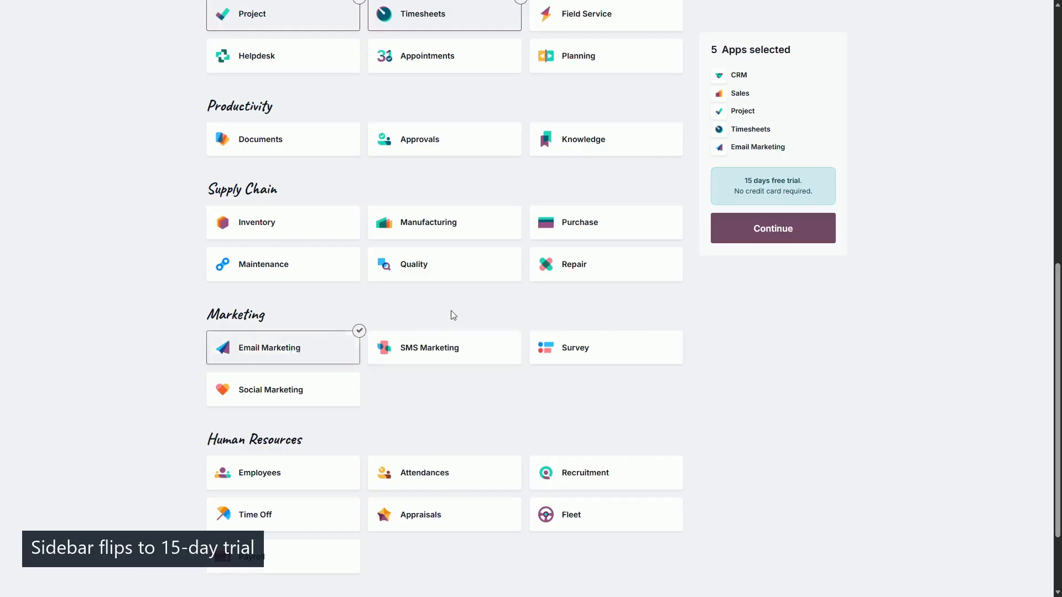
# Add Website and Studio too, bringing the trial selection to seven apps.
pyautogui.scroll(-2, 451, 315)
pyautogui.scroll(7, 514, 301)
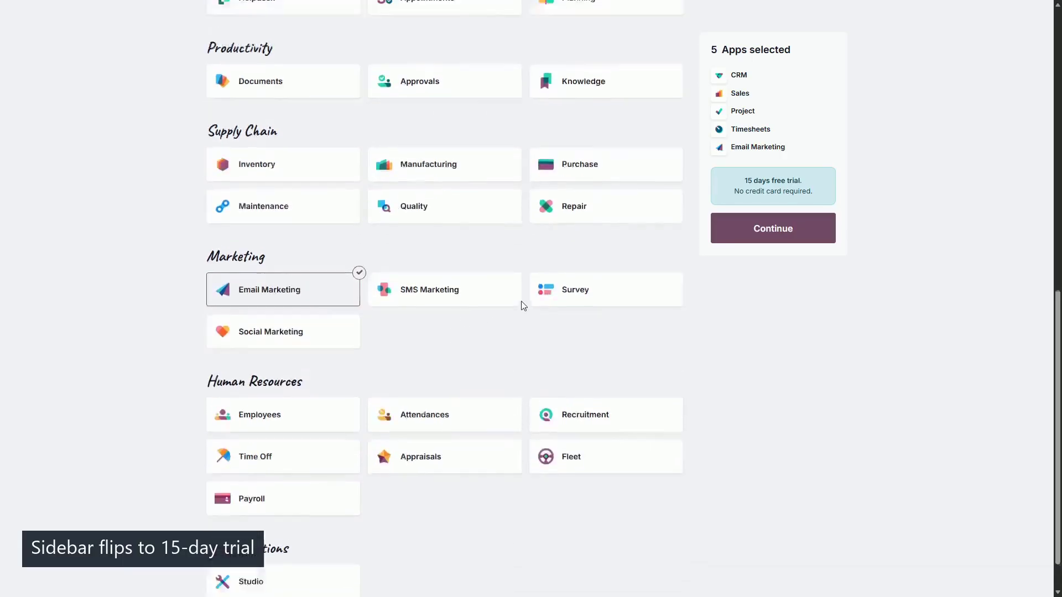
pyautogui.scroll(3, 523, 308)
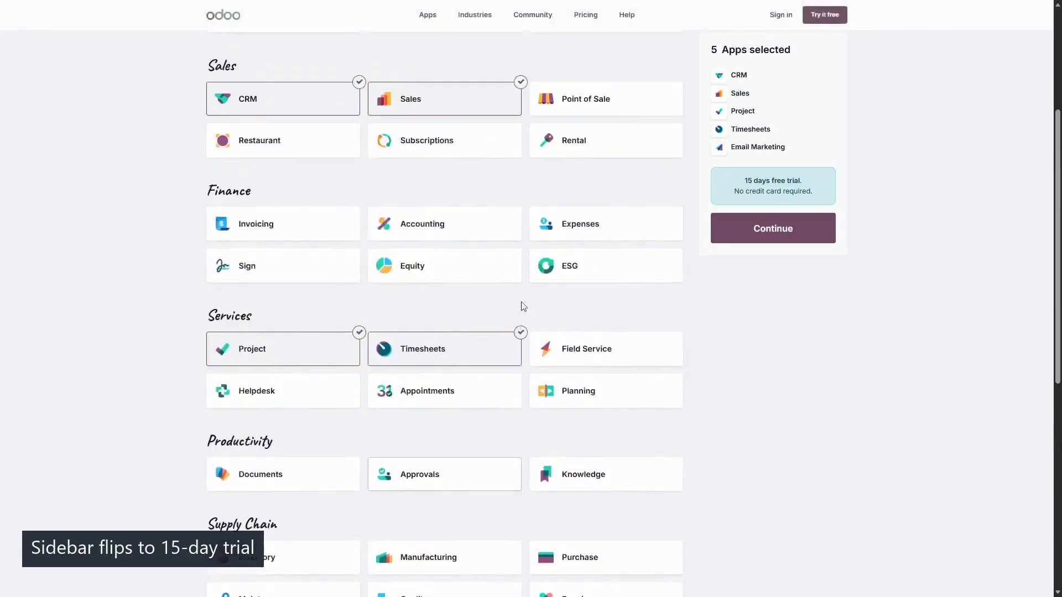
pyautogui.click(337, 95)
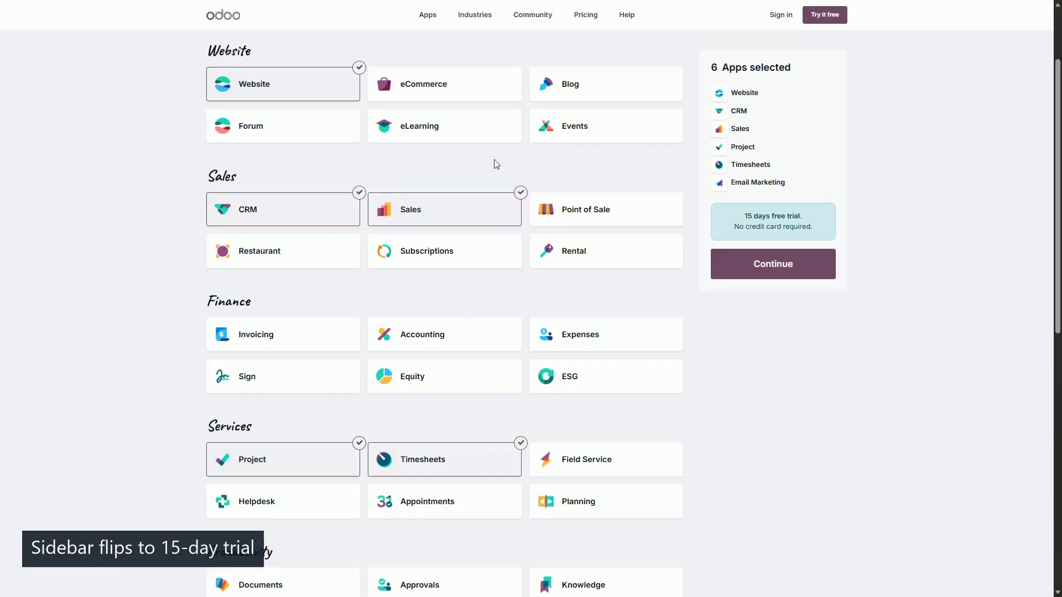
pyautogui.scroll(-10, 529, 171)
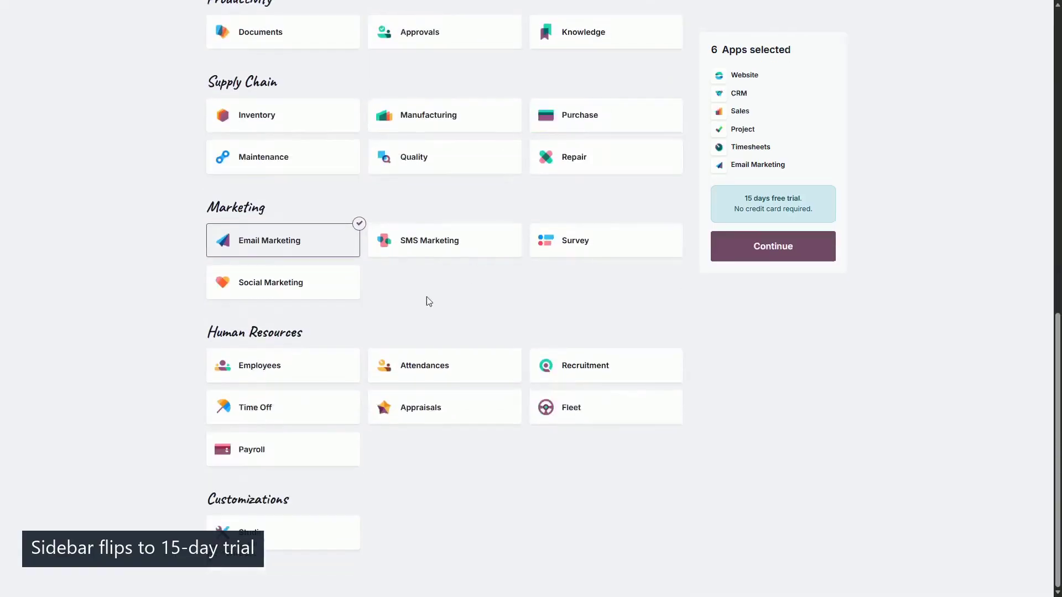
pyautogui.click(285, 531)
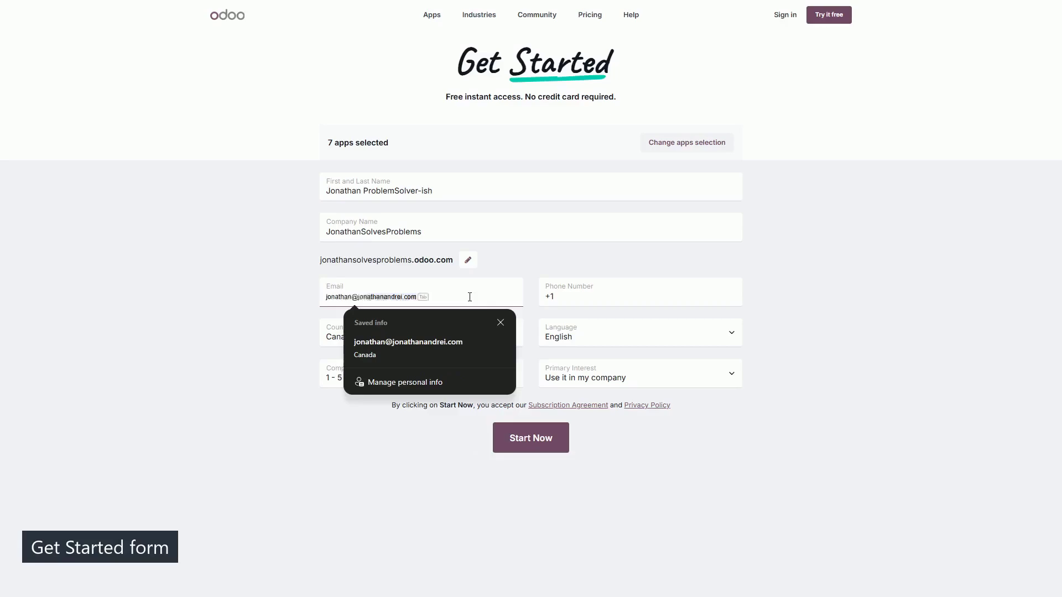
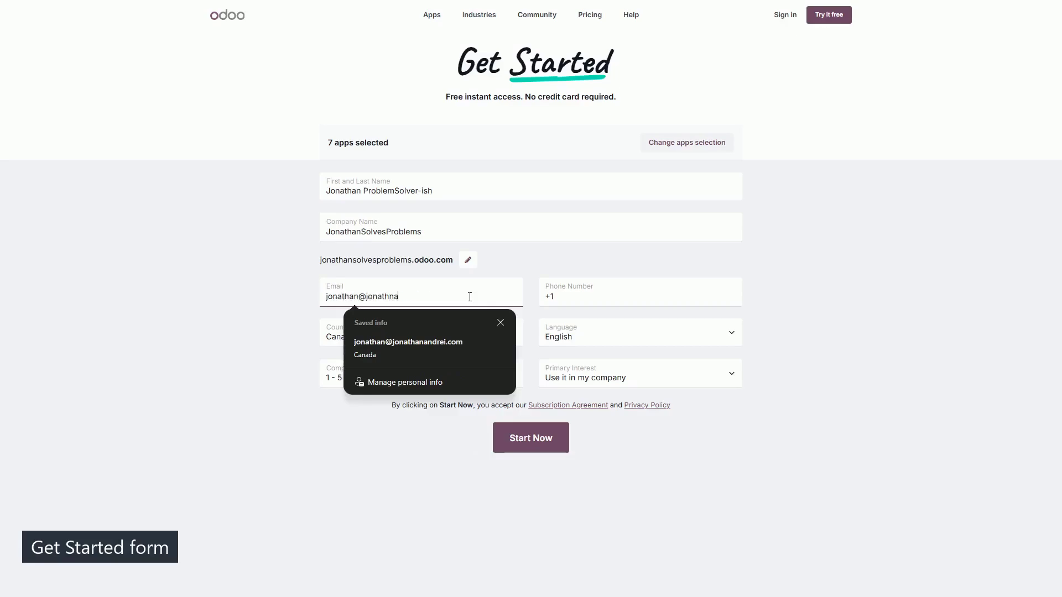
# Enter the account e-mail and phone number on the Get Started form and submit to start the trial.
pyautogui.press('Tab')
pyautogui.click(839, 326)
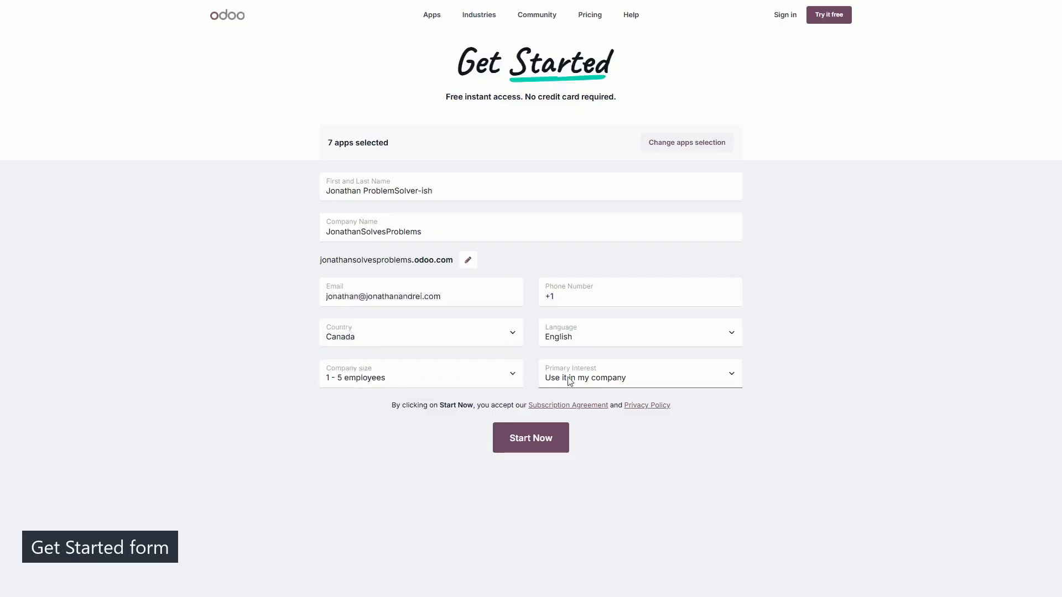
pyautogui.click(544, 445)
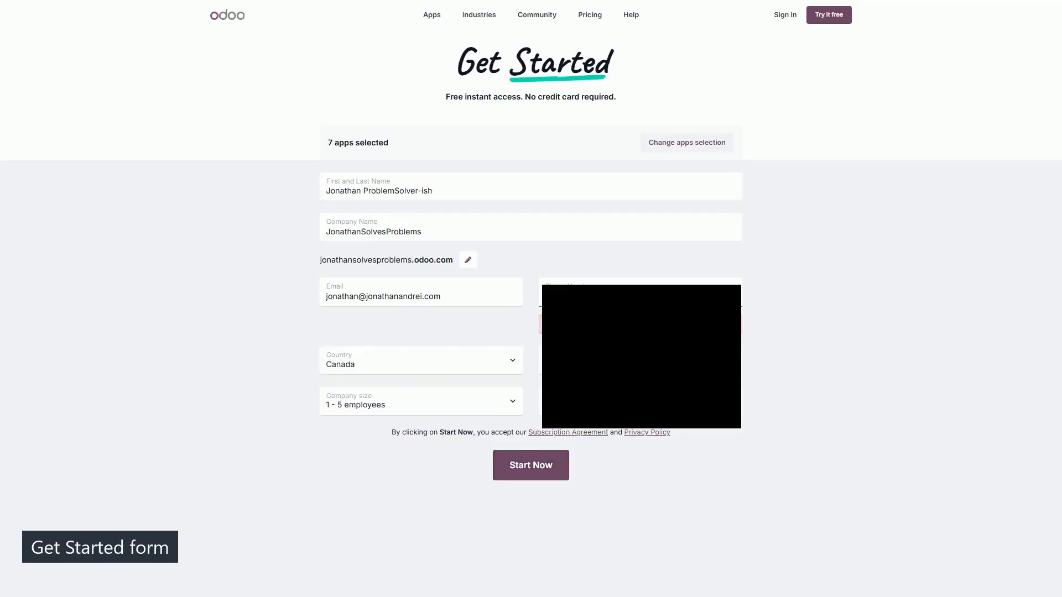
pyautogui.click(542, 472)
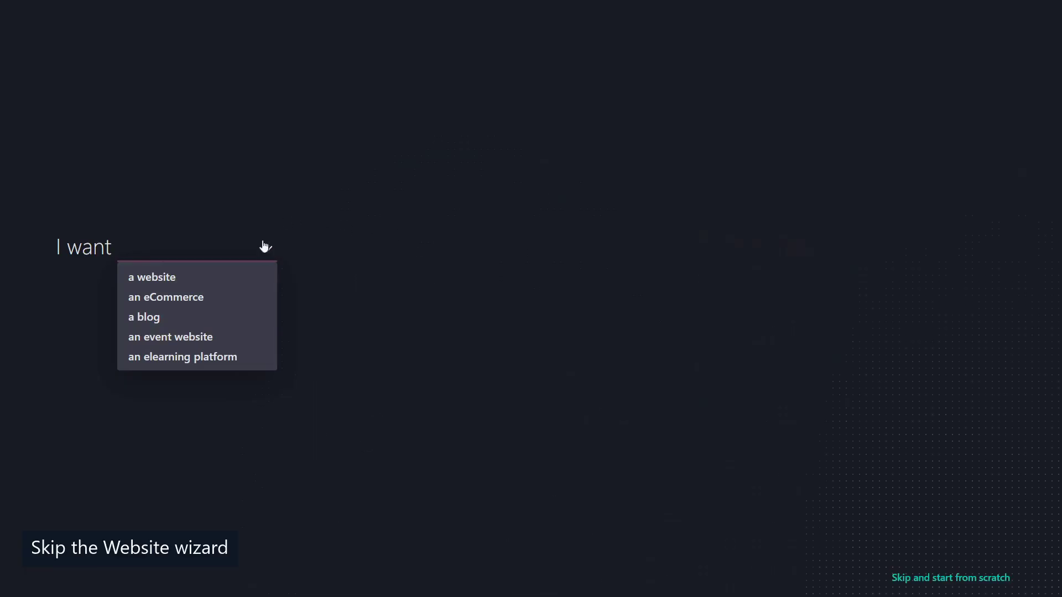
# Choose 'a website' in the wizard's I want list and enter 'software' as the business type.
pyautogui.click(265, 247)
pyautogui.click(264, 253)
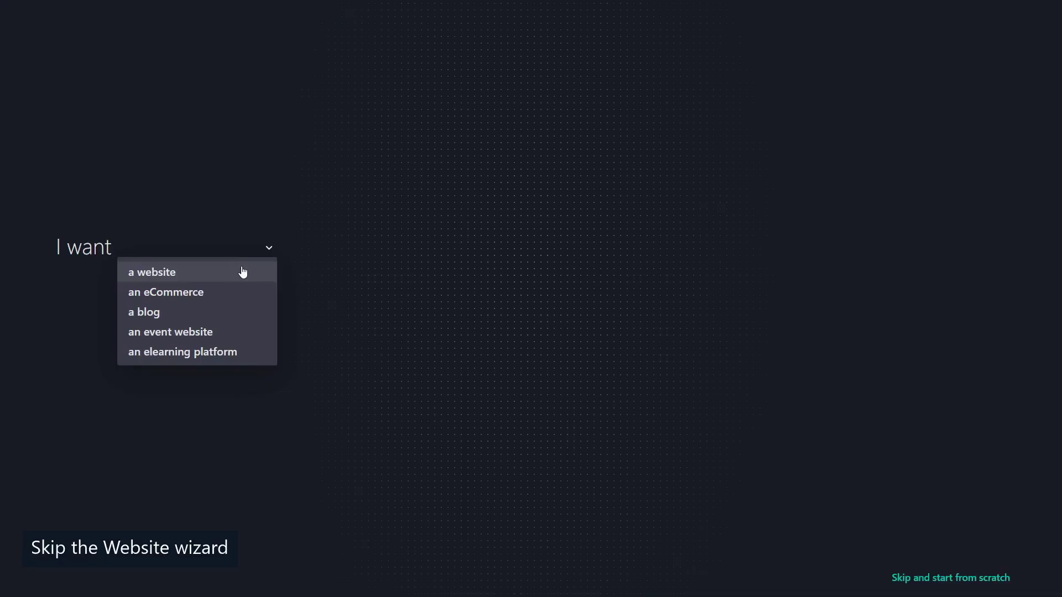
pyautogui.click(243, 272)
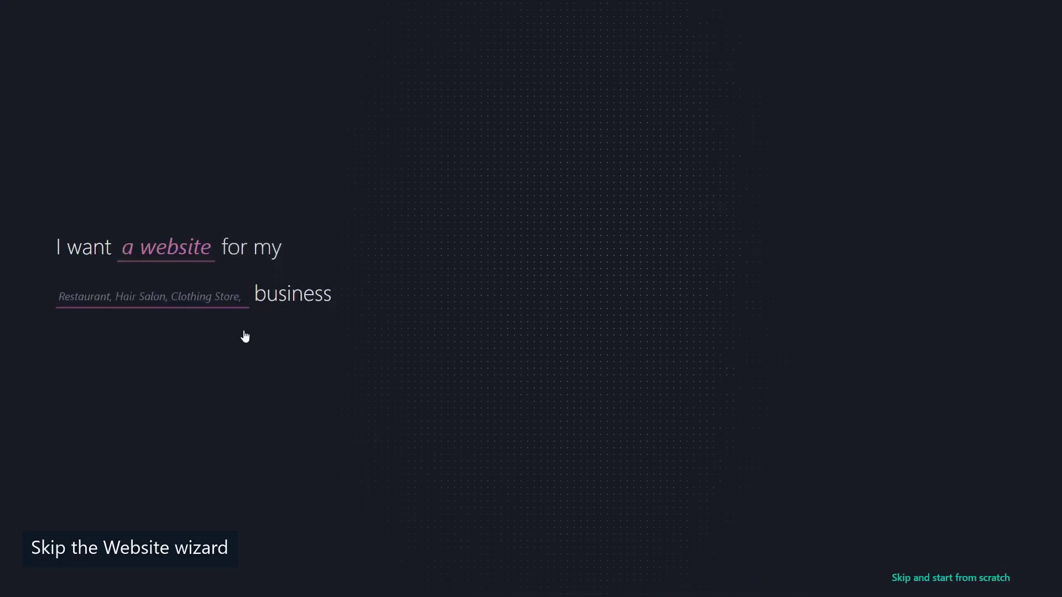
pyautogui.write('software')
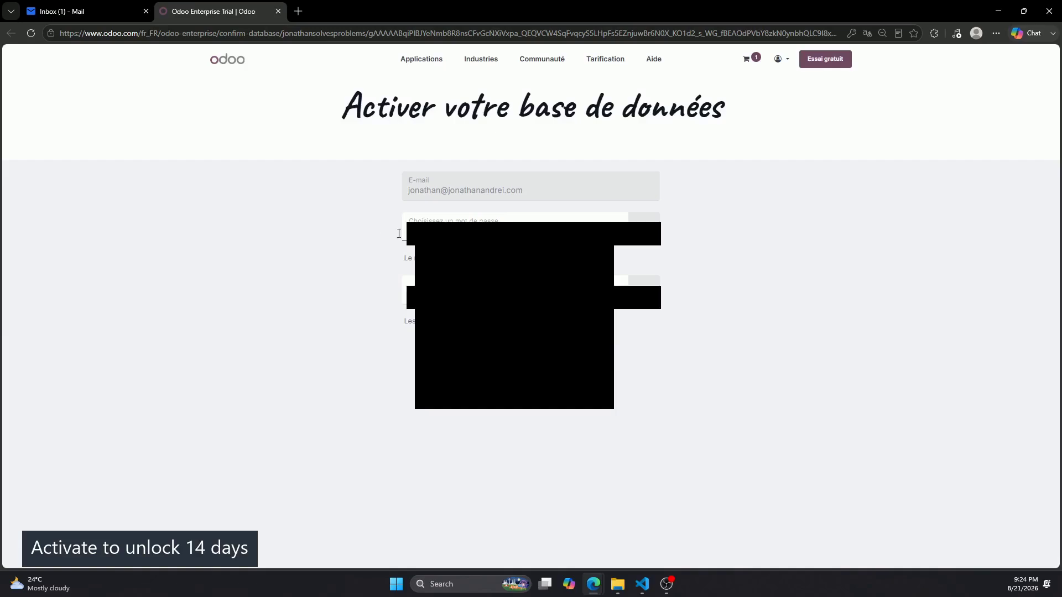
# Set and confirm the account password, activate the database, and close the mail inbox tab.
pyautogui.write('•')
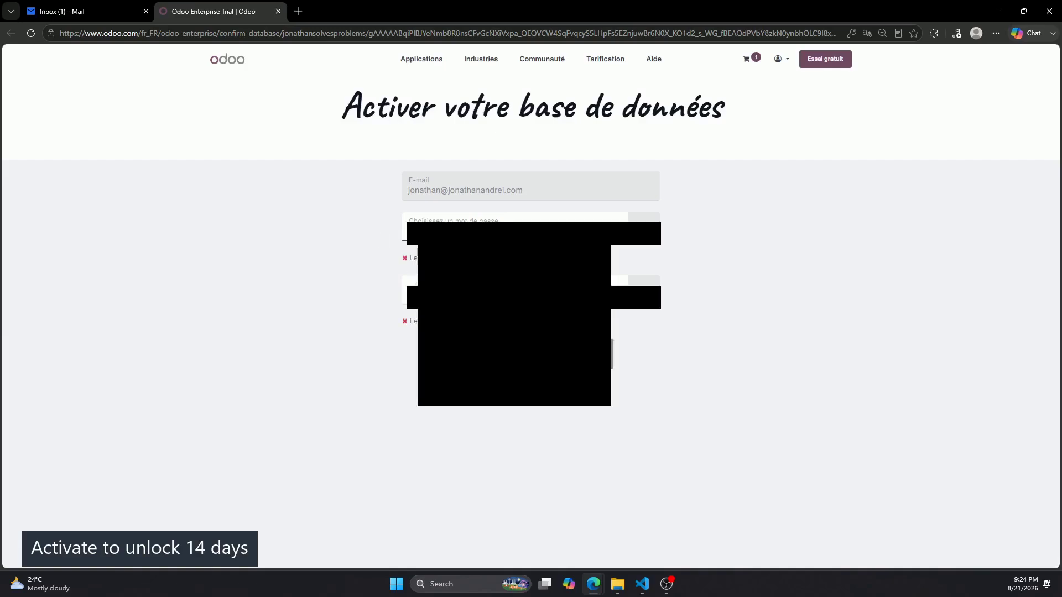
pyautogui.write('•')
pyautogui.press('Tab')
pyautogui.write('•')
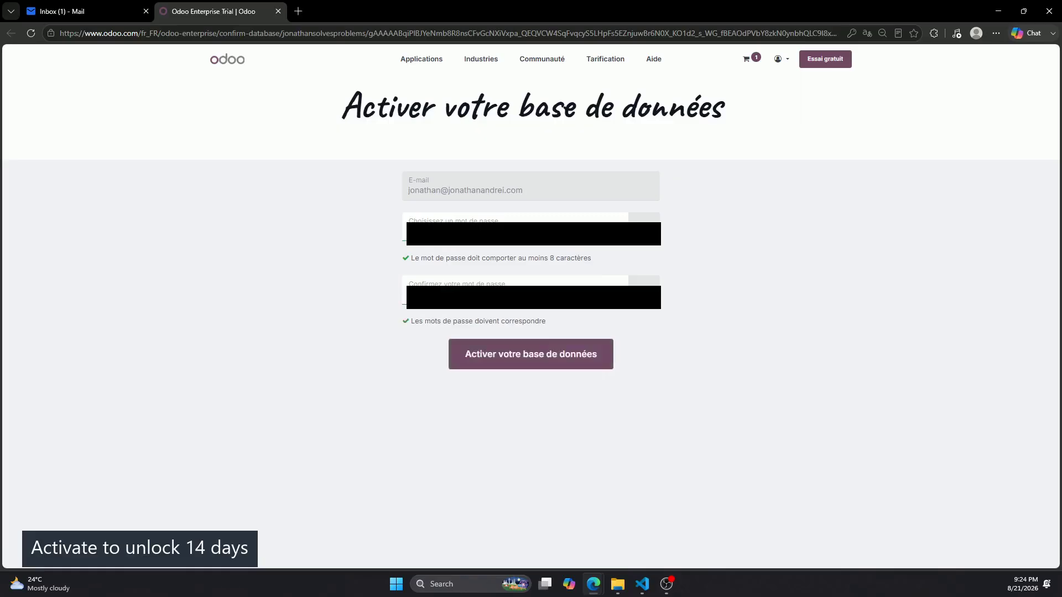
pyautogui.click(548, 357)
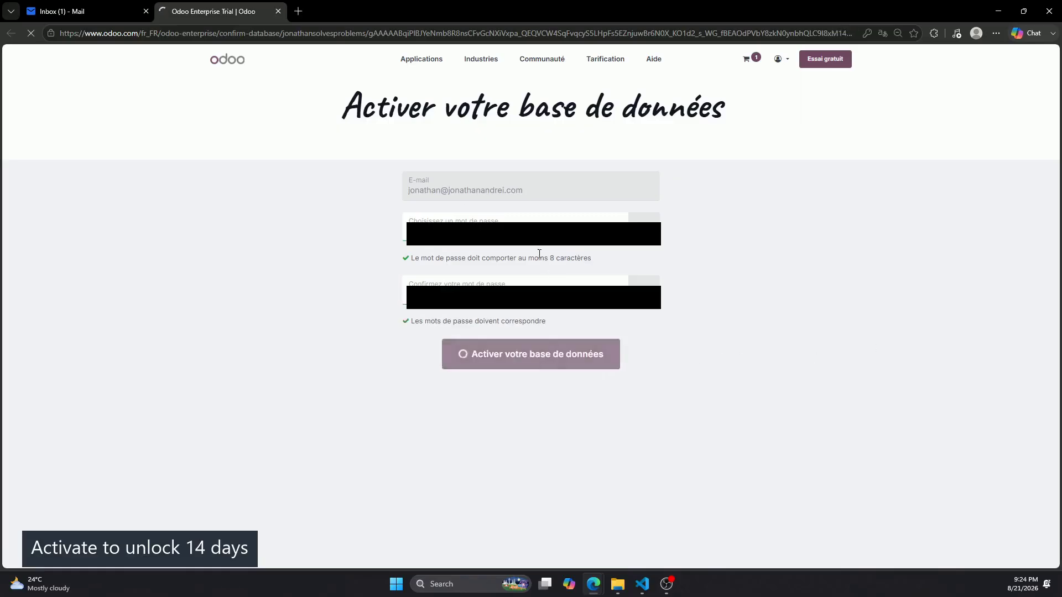
pyautogui.click(146, 11)
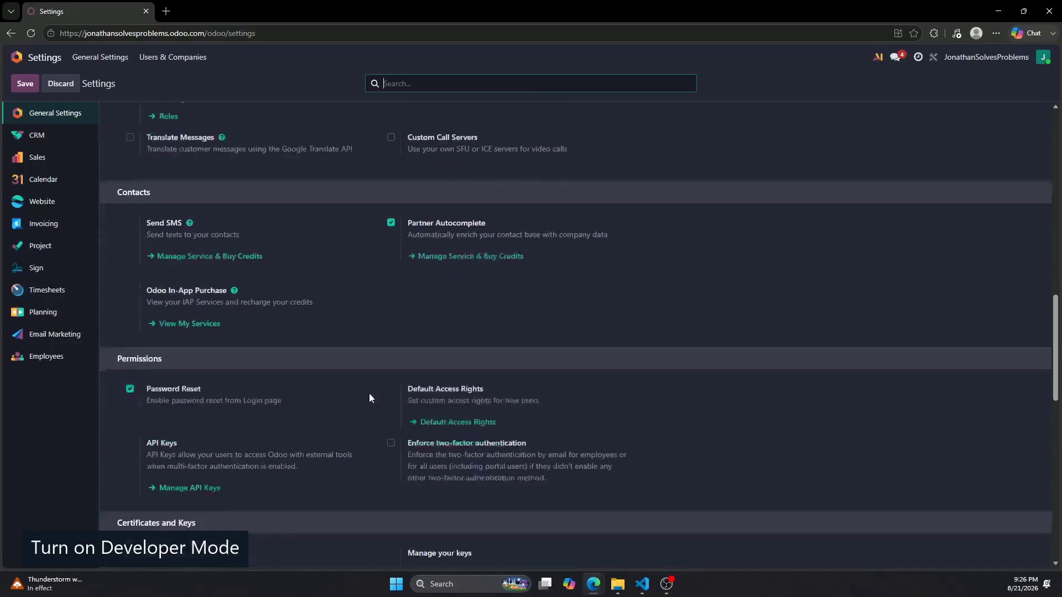
# Activate developer mode from the Developer Tools section of General Settings.
pyautogui.scroll(-10, 368, 391)
pyautogui.scroll(-3, 368, 391)
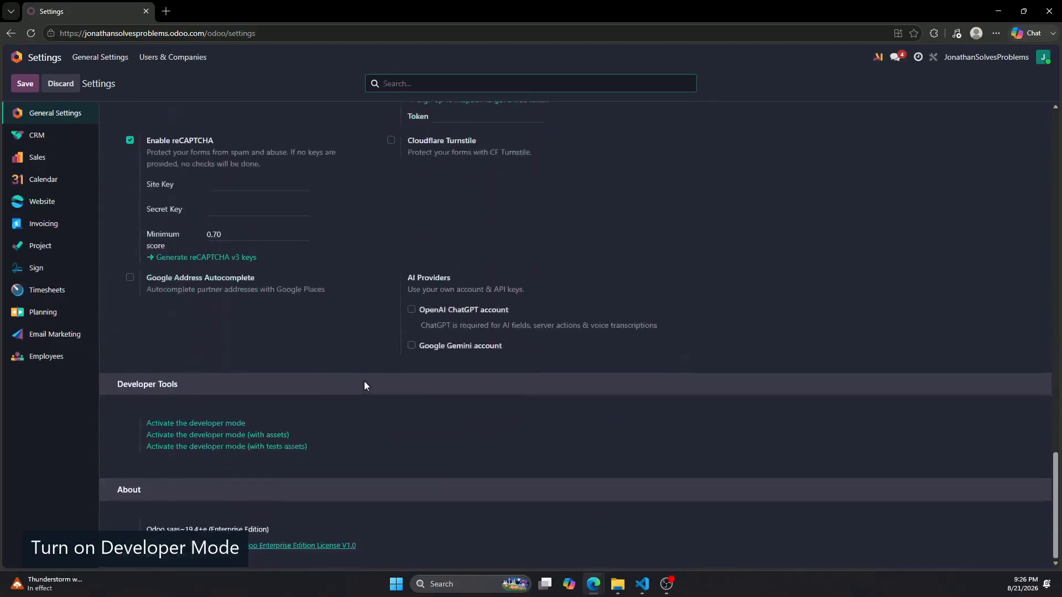
pyautogui.click(228, 424)
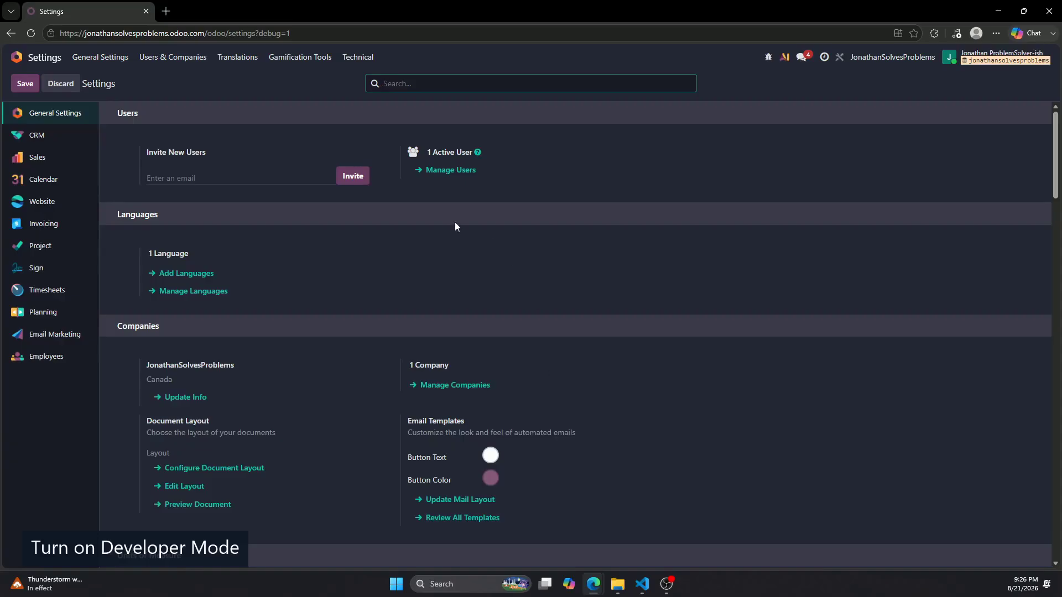
# Return to the Odoo home dashboard, then load odoo.sh in a new tab and open its account menu.
pyautogui.click(17, 56)
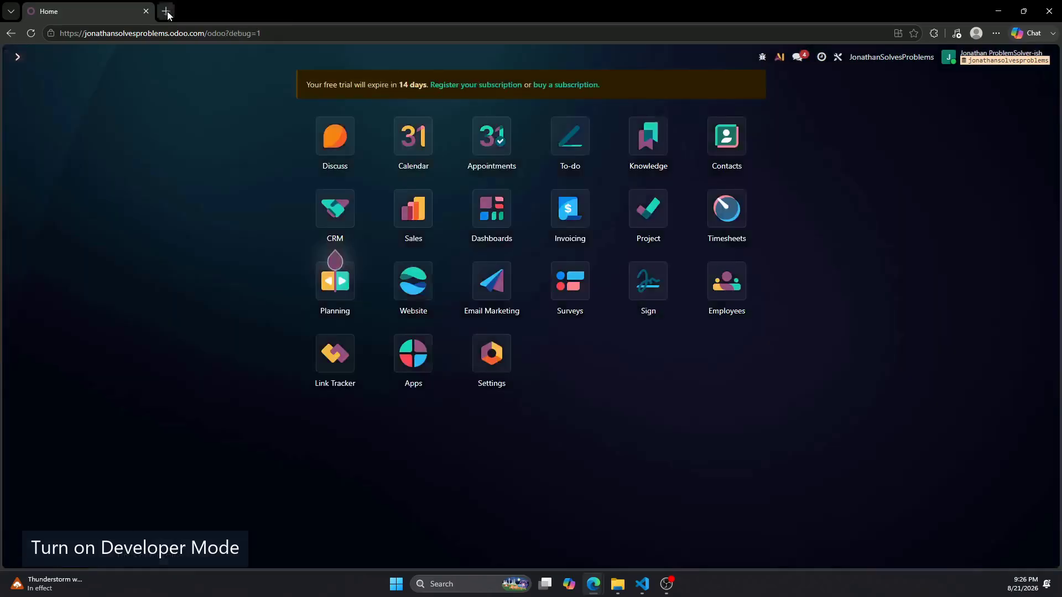
pyautogui.click(166, 11)
pyautogui.write('odoo.sh')
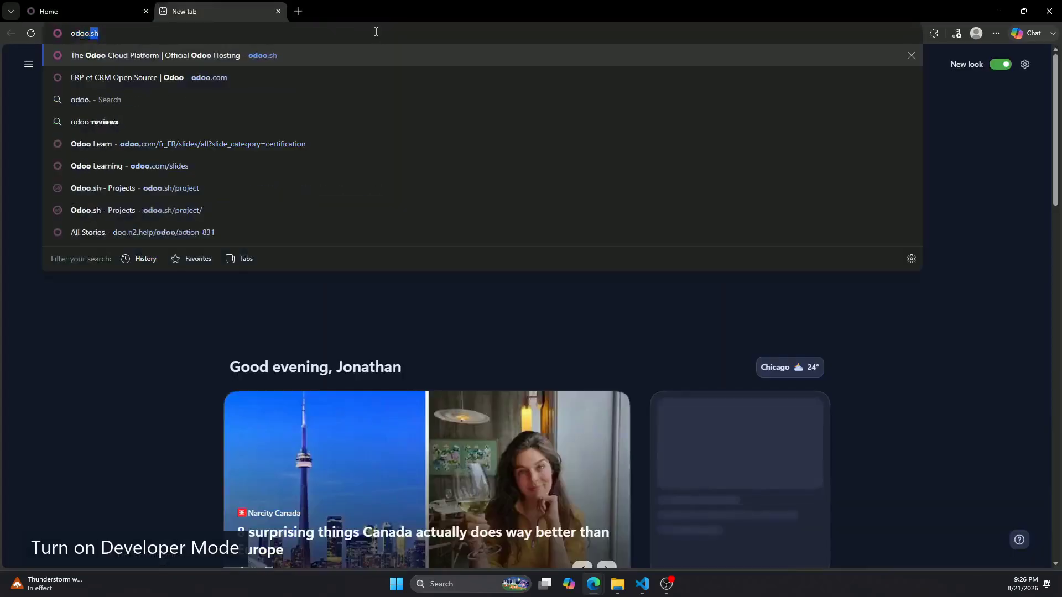
pyautogui.press('Return')
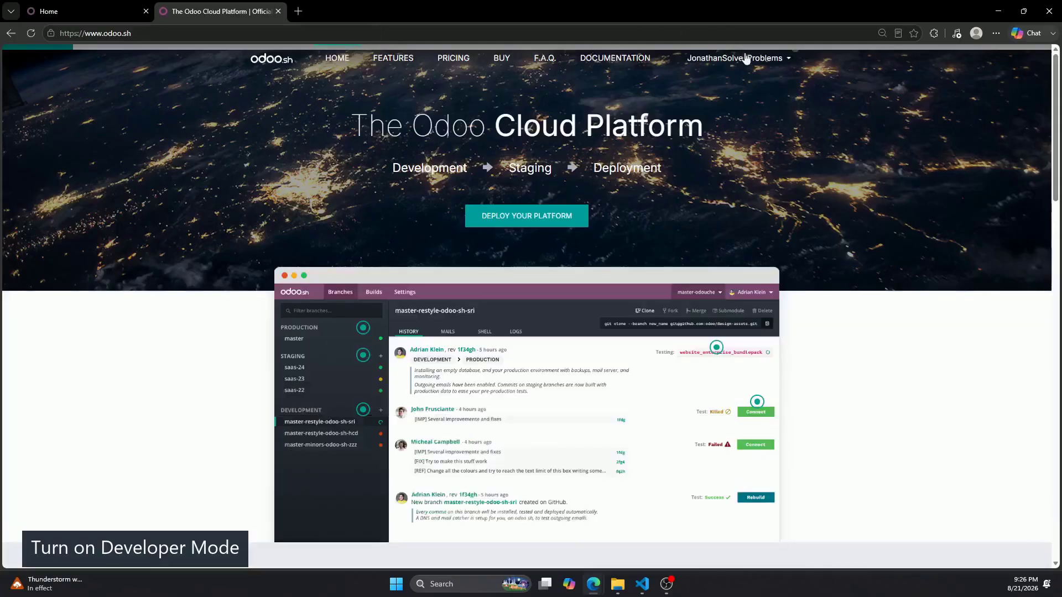
pyautogui.click(746, 58)
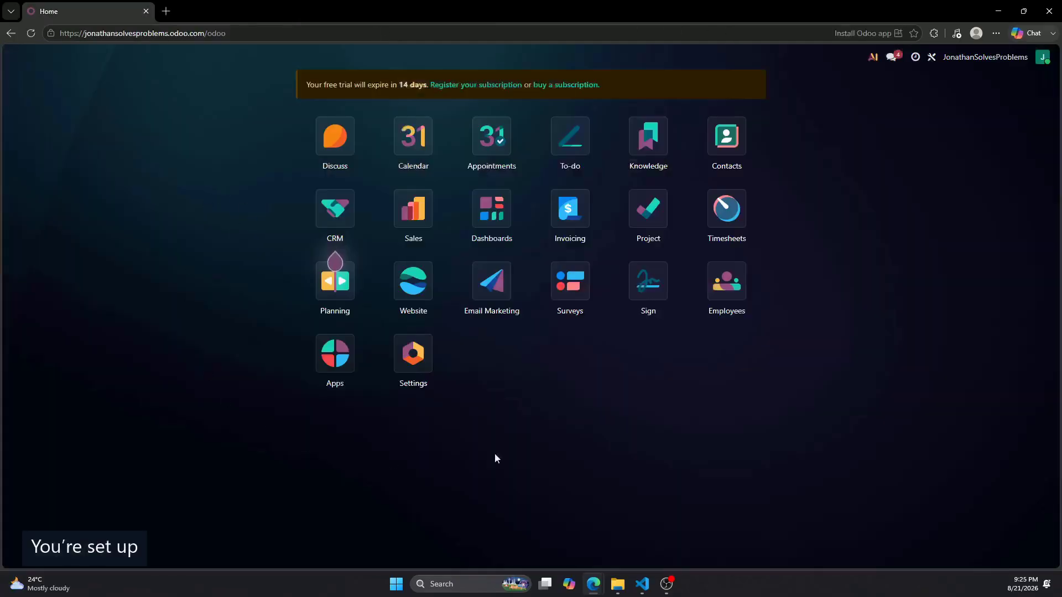